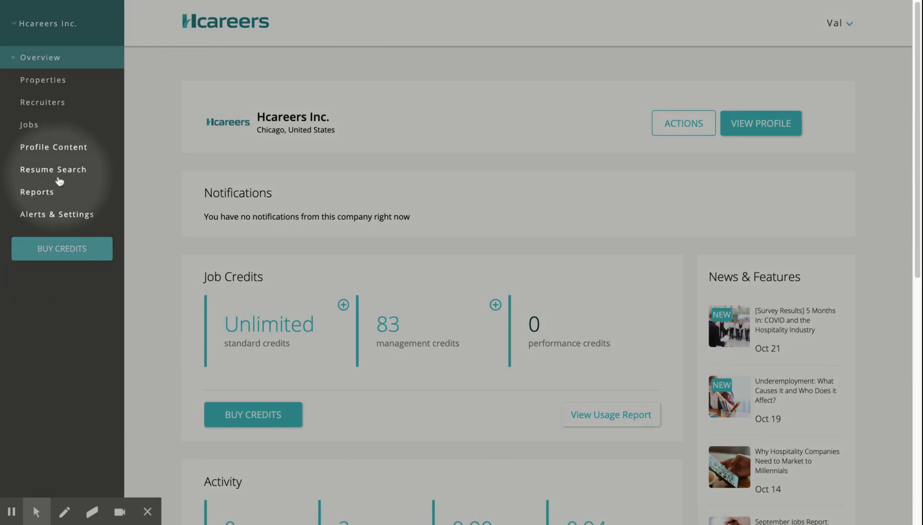
Open Resume Search to the General Manager (Is Current) form with 5–20 years total experience.
{"action": "left_click", "coordinate": [59, 180]}
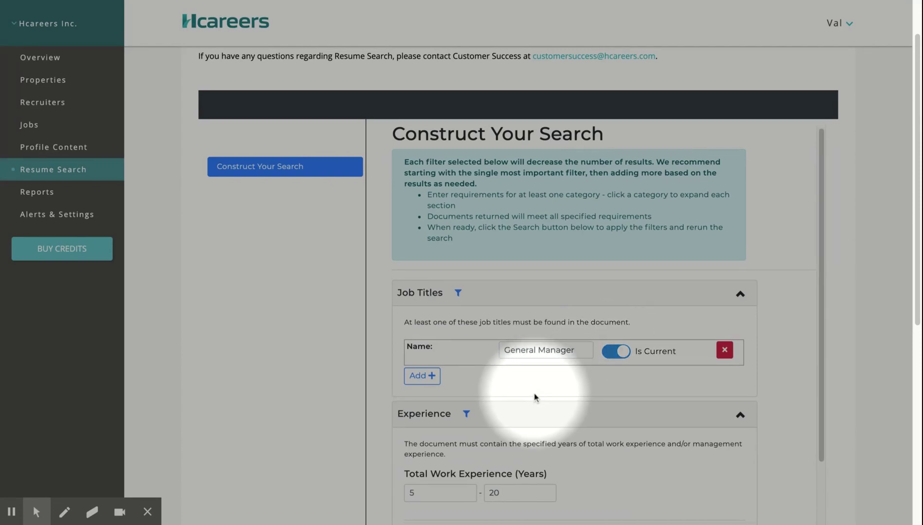
{"action": "scroll", "coordinate": [526, 389], "scroll_direction": "down", "scroll_amount": 1}
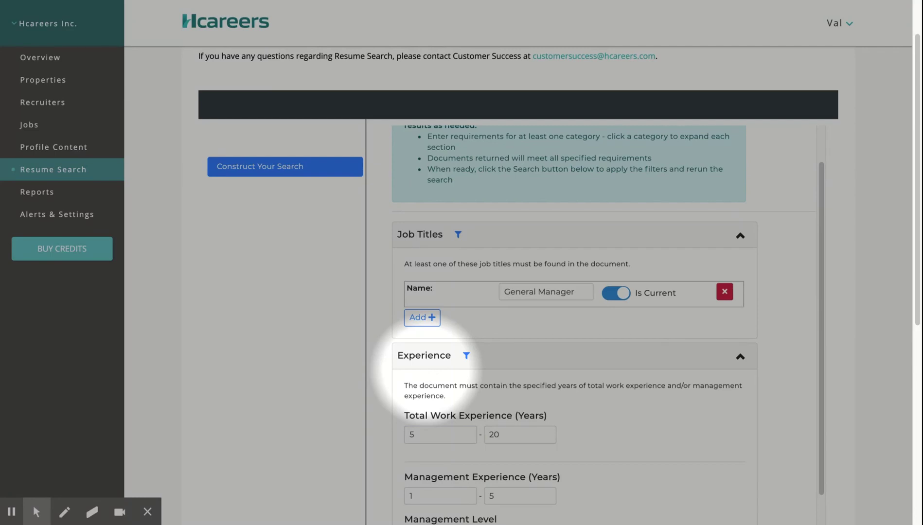
{"action": "scroll", "coordinate": [419, 372], "scroll_direction": "down", "scroll_amount": 1}
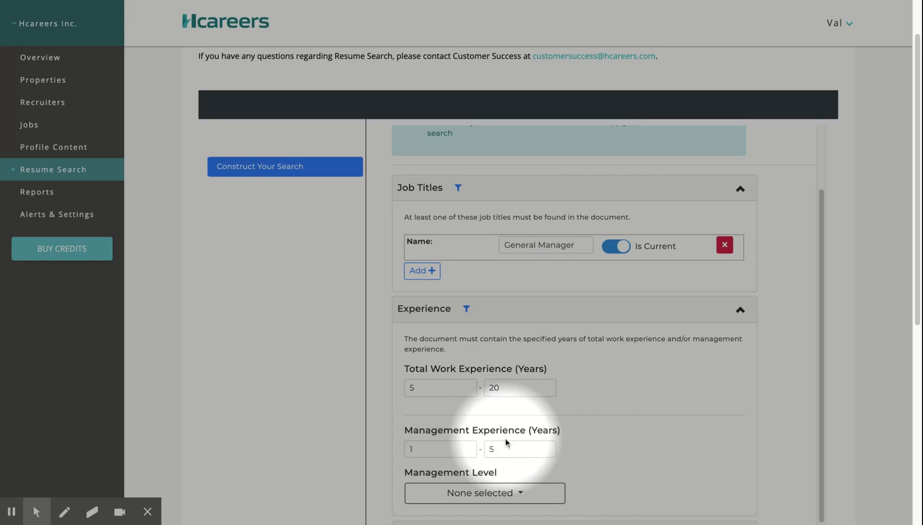
{"action": "scroll", "coordinate": [506, 428], "scroll_direction": "down", "scroll_amount": 10}
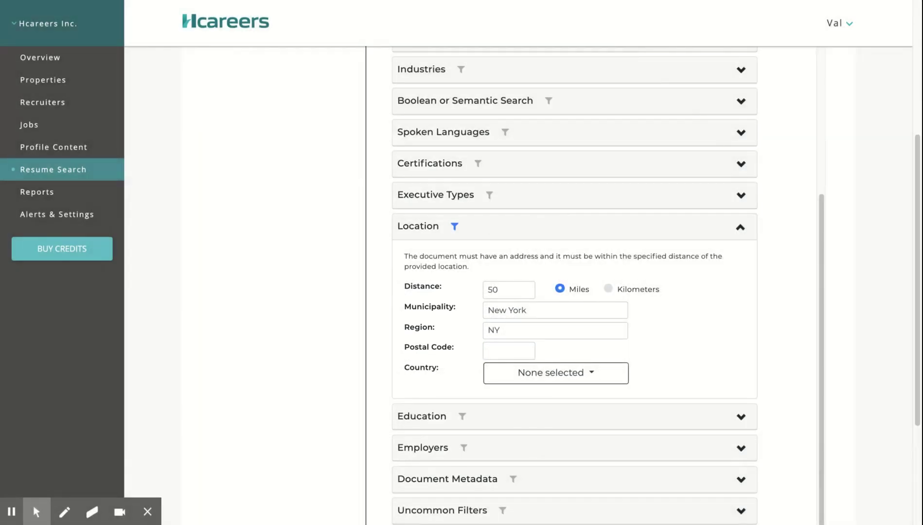
{"action": "scroll", "coordinate": [574, 233], "scroll_direction": "down", "scroll_amount": 4}
Run the General Manager search and highlight the 15-result count and first job title.
{"action": "left_click", "coordinate": [431, 363]}
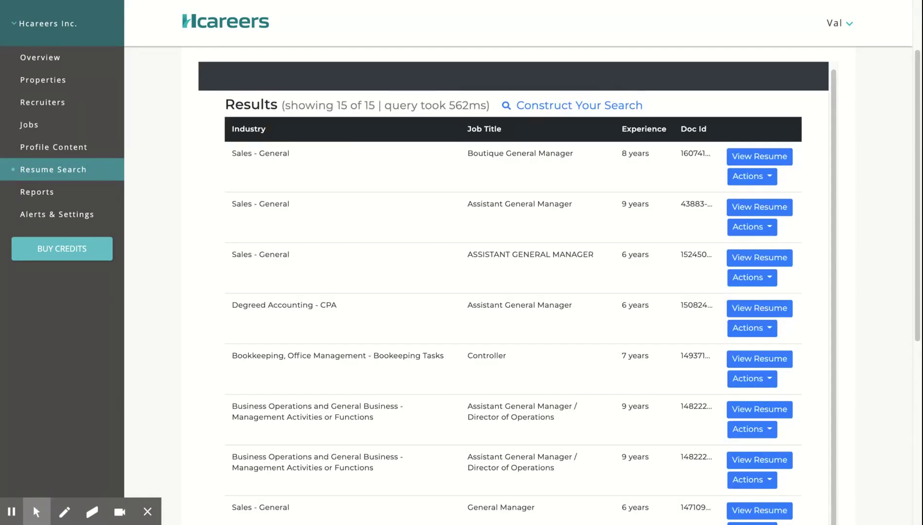
{"action": "left_click_drag", "start_coordinate": [287, 105], "coordinate": [375, 105]}
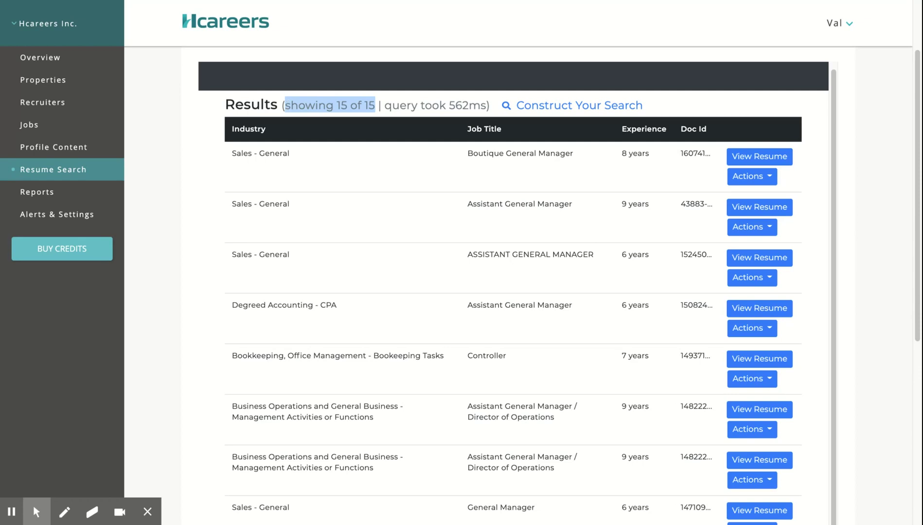
{"action": "triple_click", "coordinate": [469, 154]}
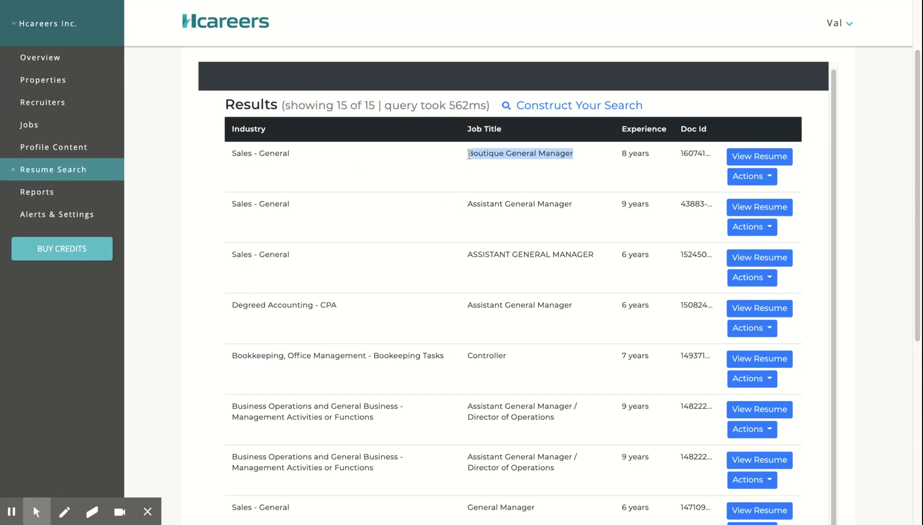
Highlight the first result's experience value and the Industry and Doc Id column headings.
{"action": "triple_click", "coordinate": [621, 155]}
{"action": "key", "text": "shift+Right"}
{"action": "key", "text": "shift+Right"}
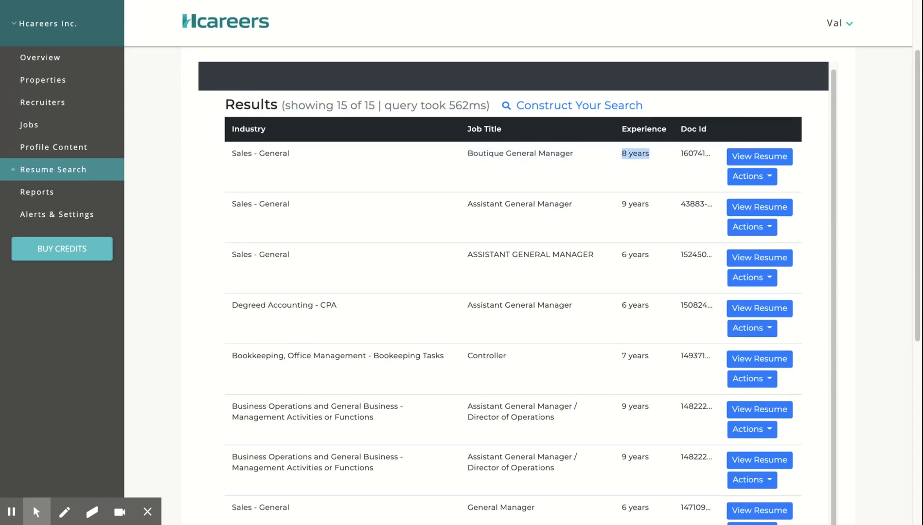
{"action": "left_click", "coordinate": [607, 161]}
{"action": "double_click", "coordinate": [235, 129]}
{"action": "triple_click", "coordinate": [711, 130]}
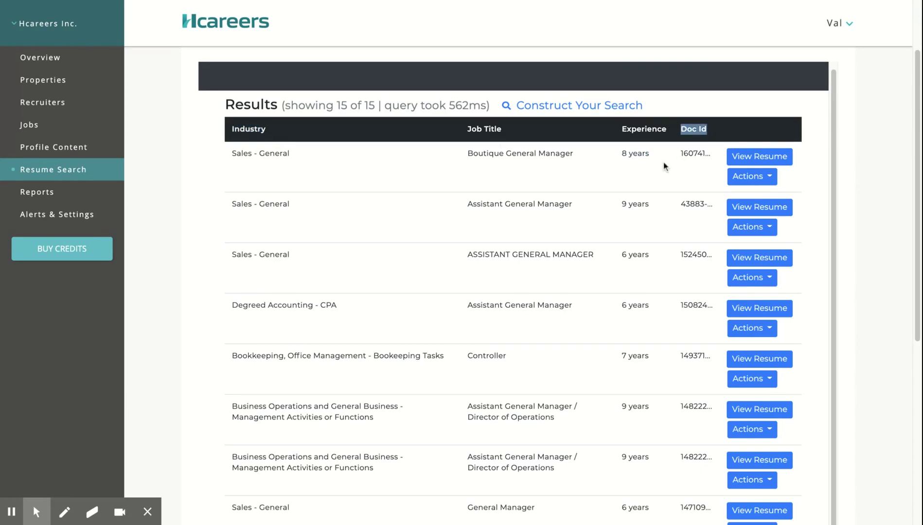
{"action": "left_click", "coordinate": [632, 209]}
Open the Assistant General Manager / Director of Operations resume and toggle its Employment History.
{"action": "left_click", "coordinate": [743, 156]}
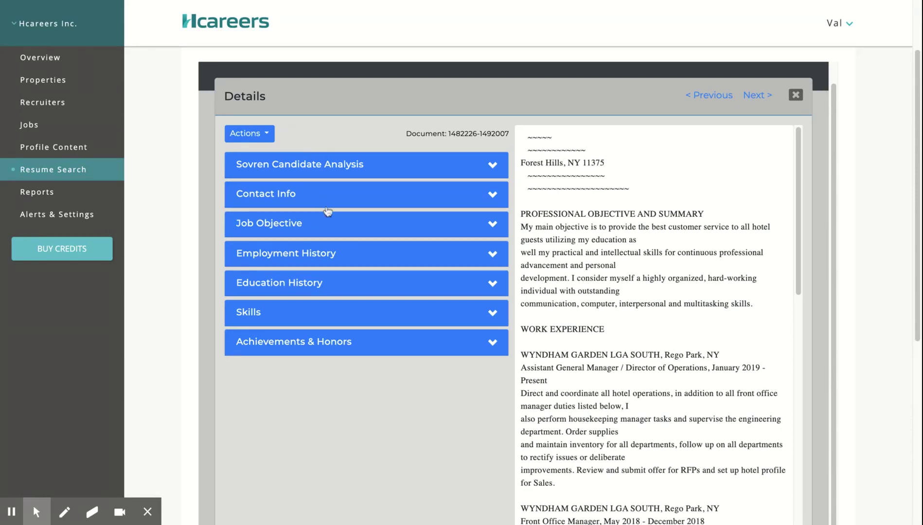
{"action": "left_click", "coordinate": [329, 254]}
{"action": "left_click", "coordinate": [330, 254]}
Expand and collapse the Education History and Skills sections of the resume.
{"action": "left_click", "coordinate": [321, 284]}
{"action": "left_click", "coordinate": [321, 283]}
{"action": "left_click", "coordinate": [326, 325]}
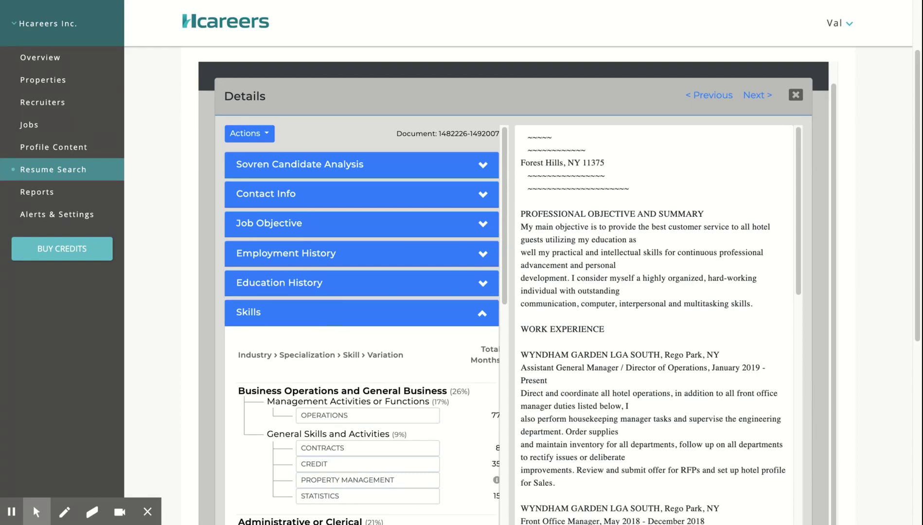
{"action": "key", "text": "Return"}
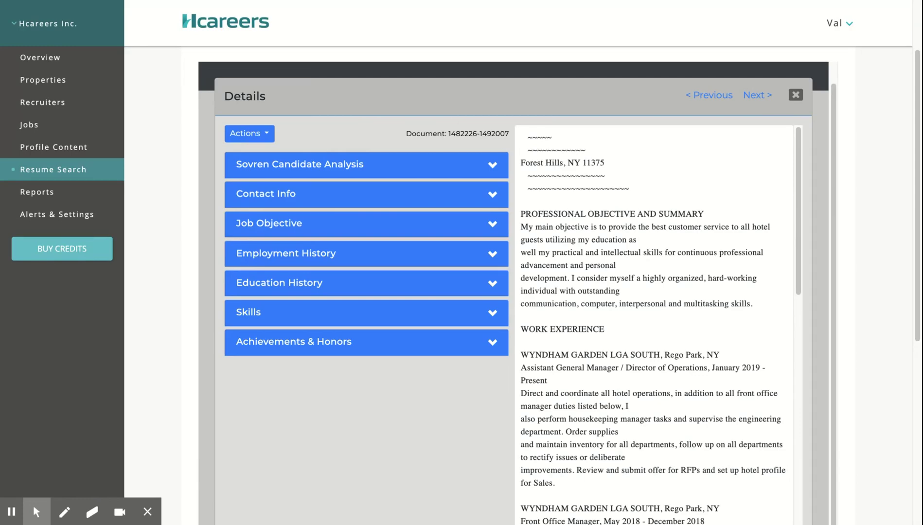
Scroll through the resume text, then advance to the next resume with Next >.
{"action": "scroll", "coordinate": [654, 326], "scroll_direction": "down", "scroll_amount": 12}
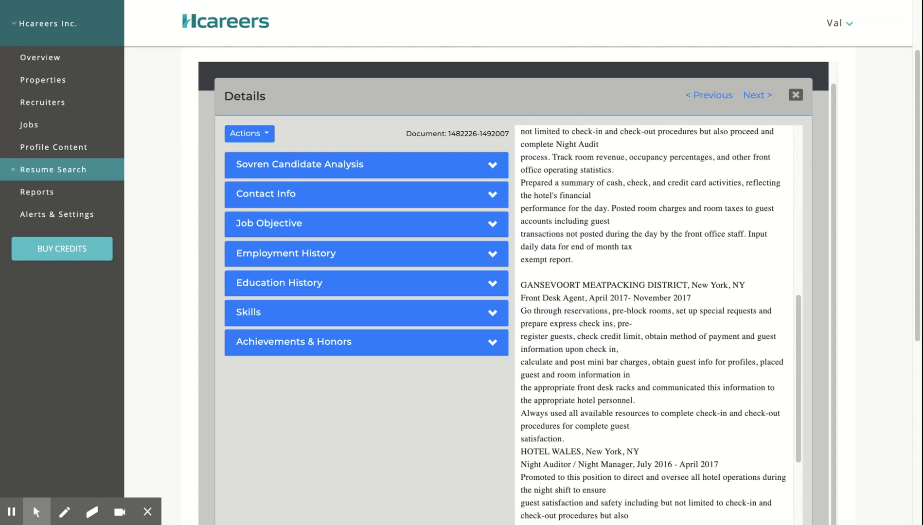
{"action": "scroll", "coordinate": [655, 325], "scroll_direction": "down", "scroll_amount": 2}
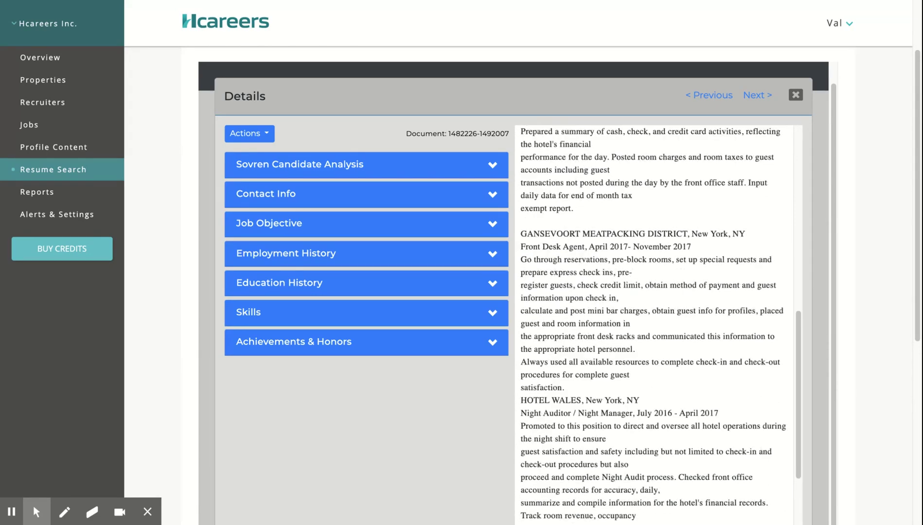
{"action": "left_click", "coordinate": [754, 97]}
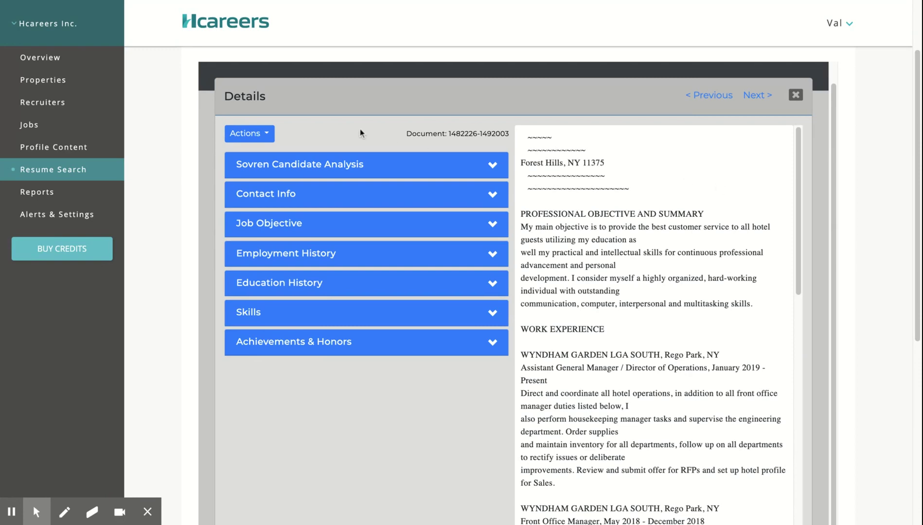
Download the resume from the Details view's Actions menu.
{"action": "left_click", "coordinate": [251, 133]}
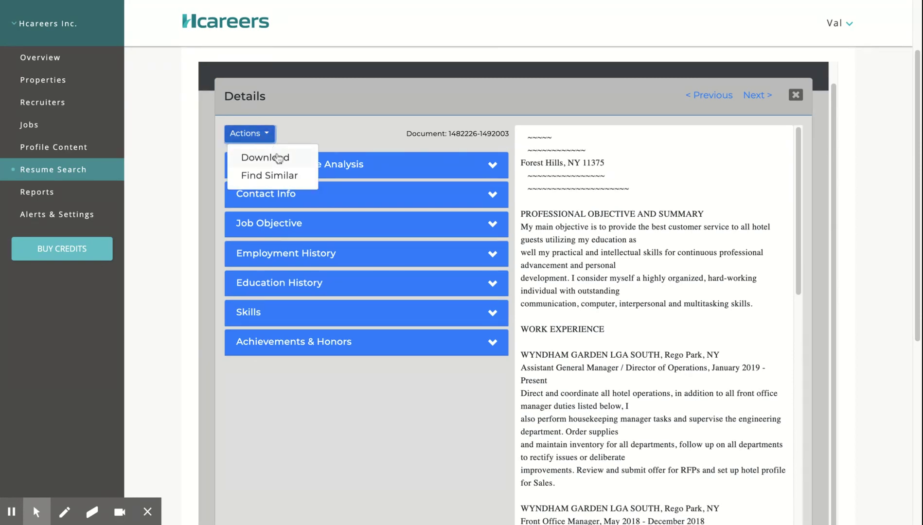
{"action": "left_click", "coordinate": [277, 157]}
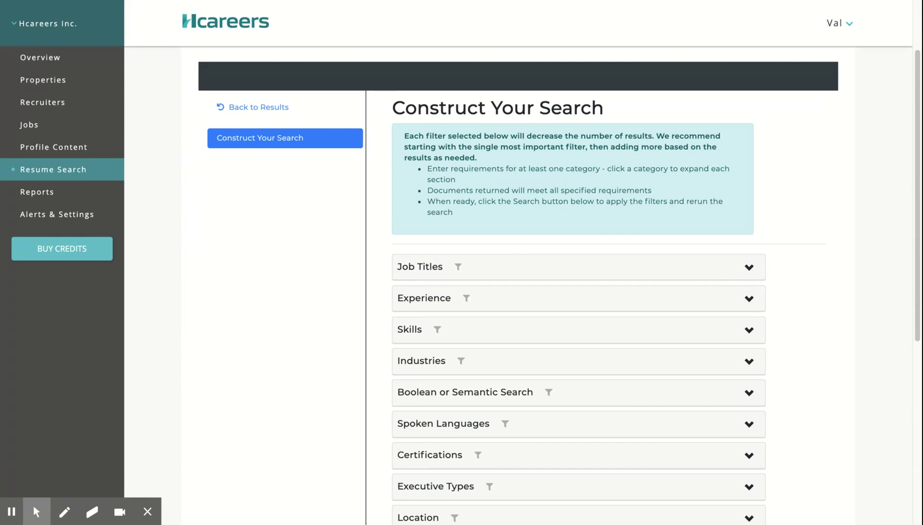
Set the Resume Last Modified filter under Document Metadata to Within Last 6 Months.
{"action": "scroll", "coordinate": [517, 291], "scroll_direction": "down", "scroll_amount": 10}
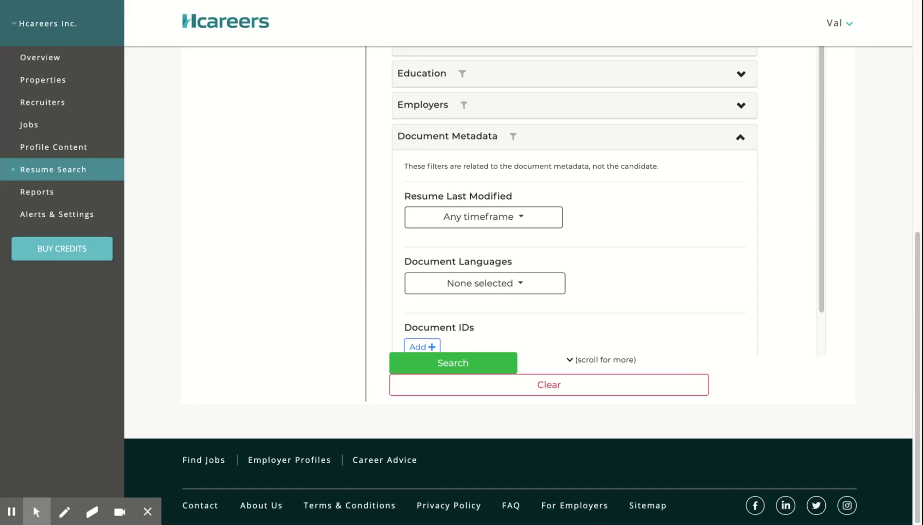
{"action": "left_click", "coordinate": [439, 225]}
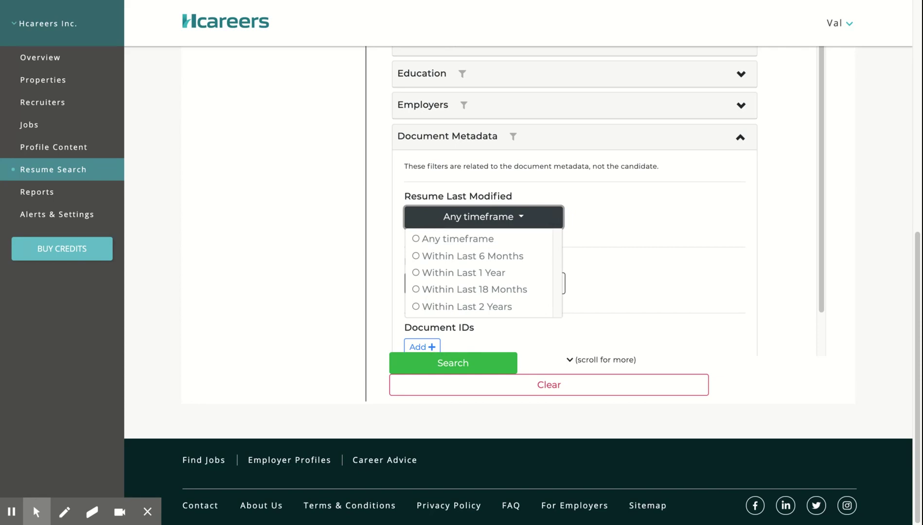
{"action": "left_click", "coordinate": [450, 256]}
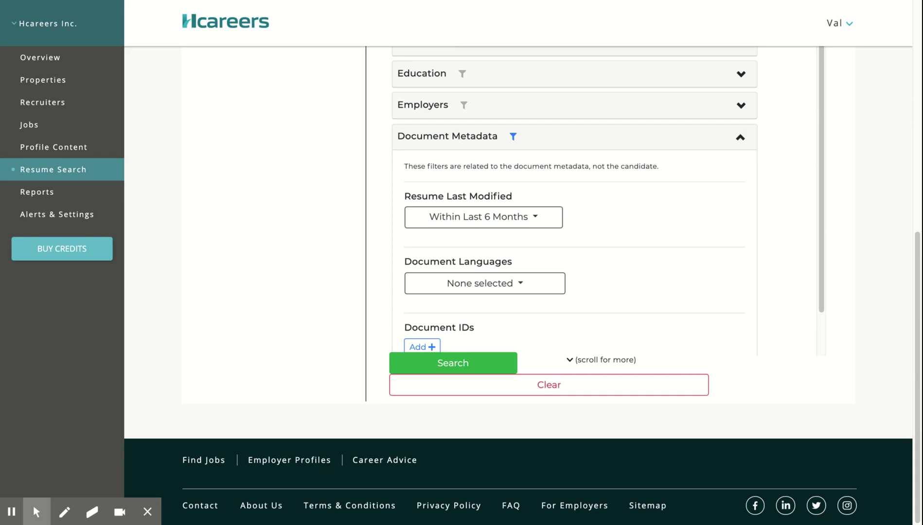
{"action": "scroll", "coordinate": [574, 291], "scroll_direction": "up", "scroll_amount": 15}
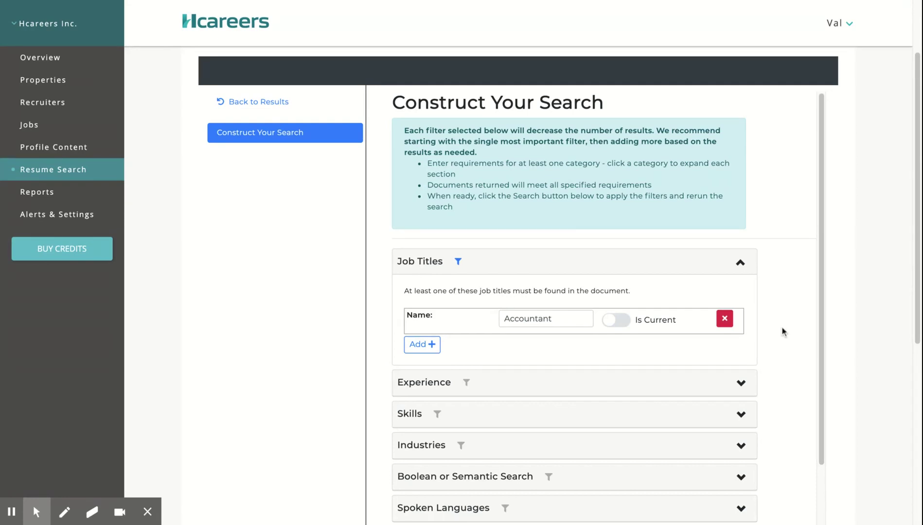
Run the CPA-certified Accountant search in region FL and highlight its 20-result count.
{"action": "scroll", "coordinate": [784, 330], "scroll_direction": "down", "scroll_amount": 5}
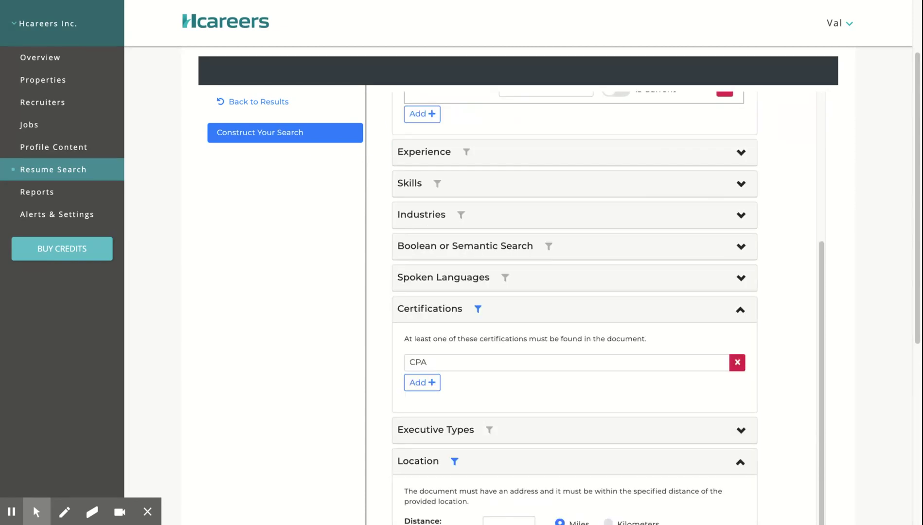
{"action": "scroll", "coordinate": [608, 308], "scroll_direction": "down", "scroll_amount": 2}
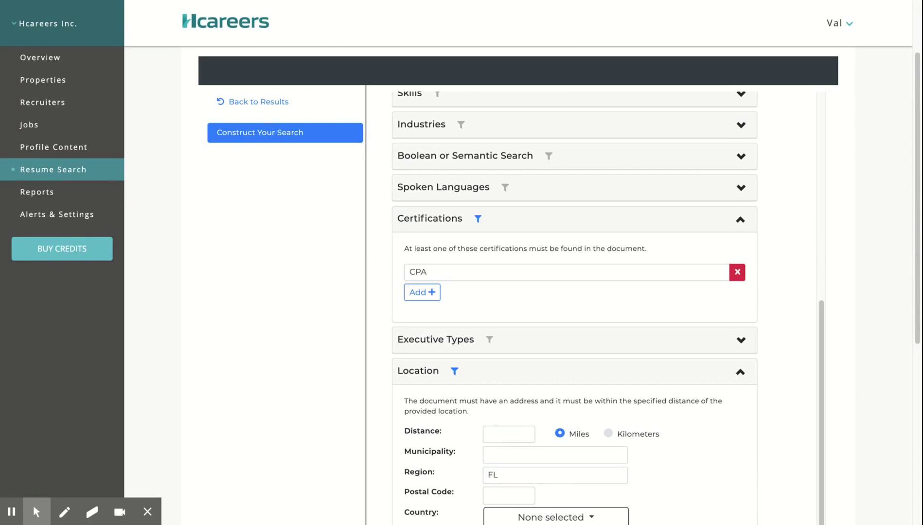
{"action": "scroll", "coordinate": [774, 371], "scroll_direction": "down", "scroll_amount": 3}
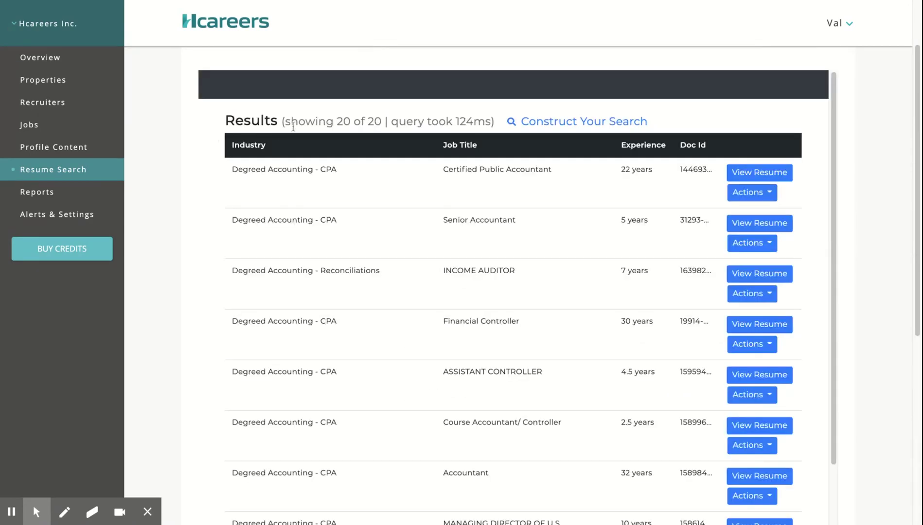
{"action": "left_click_drag", "start_coordinate": [286, 121], "coordinate": [362, 122]}
{"action": "key", "text": "shift+Right"}
{"action": "key", "text": "shift+Right"}
{"action": "key", "text": "shift+Right"}
{"action": "key", "text": "shift+Right"}
{"action": "left_click", "coordinate": [383, 174]}
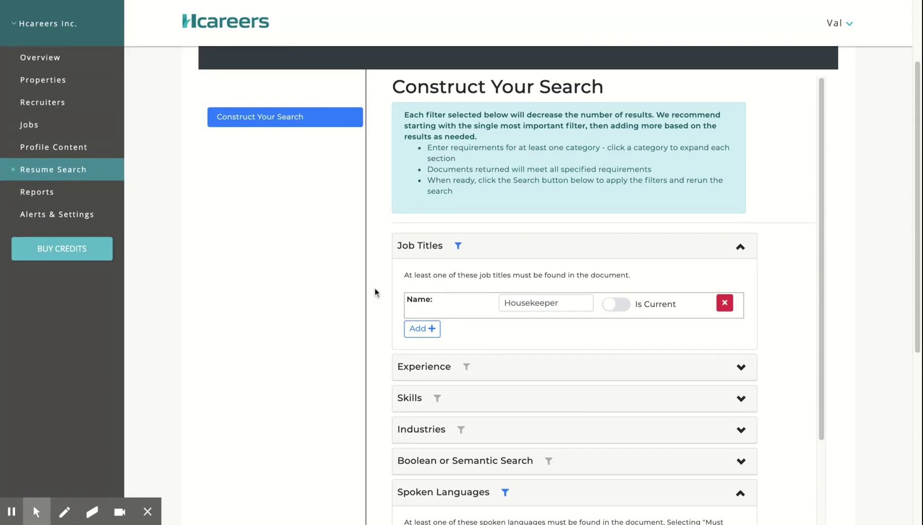
Run the Spanish-speaking Housekeeper search within 50 miles of New York, NY, highlighting the 35-result count.
{"action": "scroll", "coordinate": [374, 311], "scroll_direction": "down", "scroll_amount": 3}
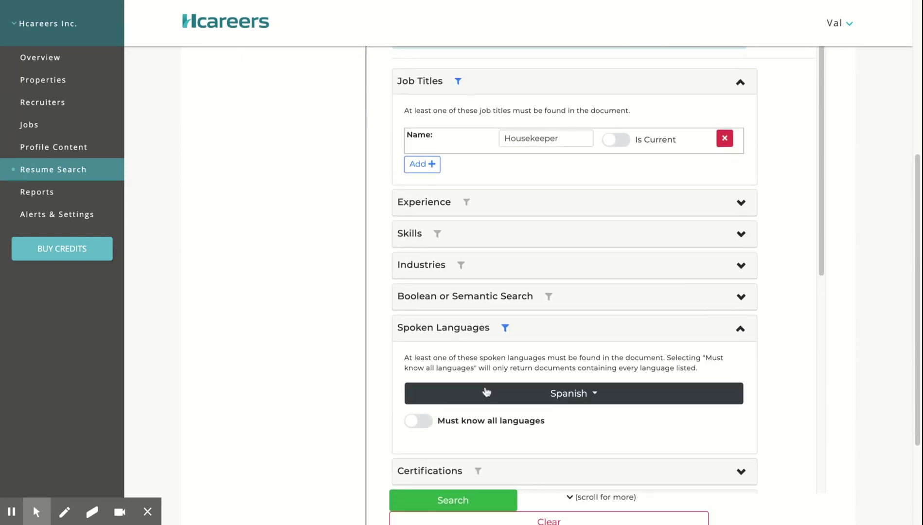
{"action": "scroll", "coordinate": [487, 391], "scroll_direction": "down", "scroll_amount": 4}
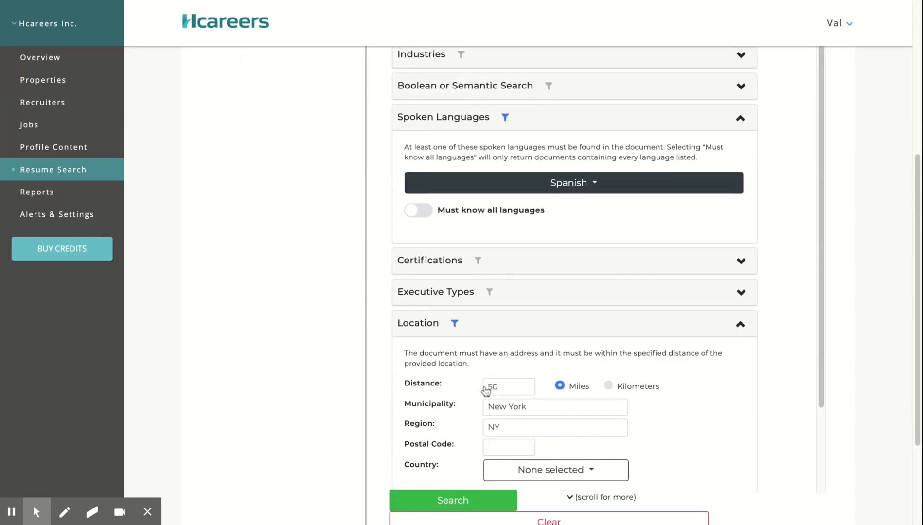
{"action": "scroll", "coordinate": [486, 390], "scroll_direction": "down", "scroll_amount": 2}
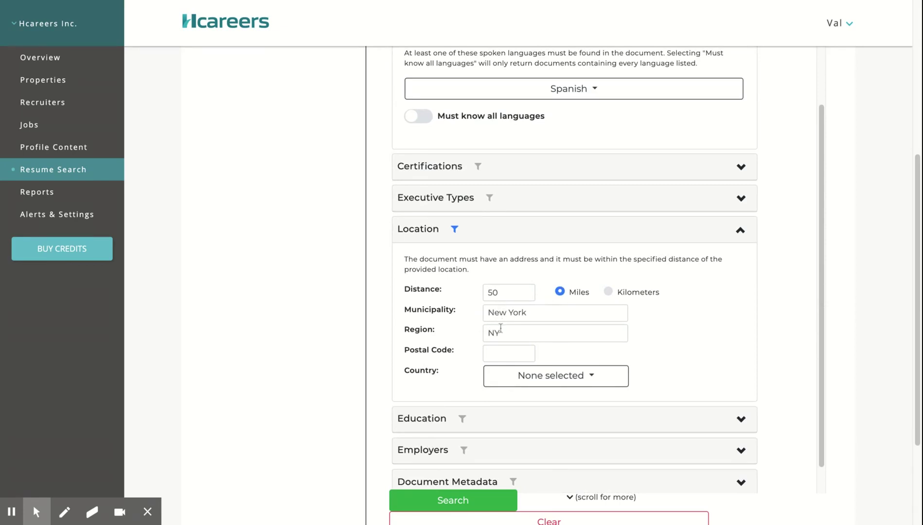
{"action": "key", "text": "Return"}
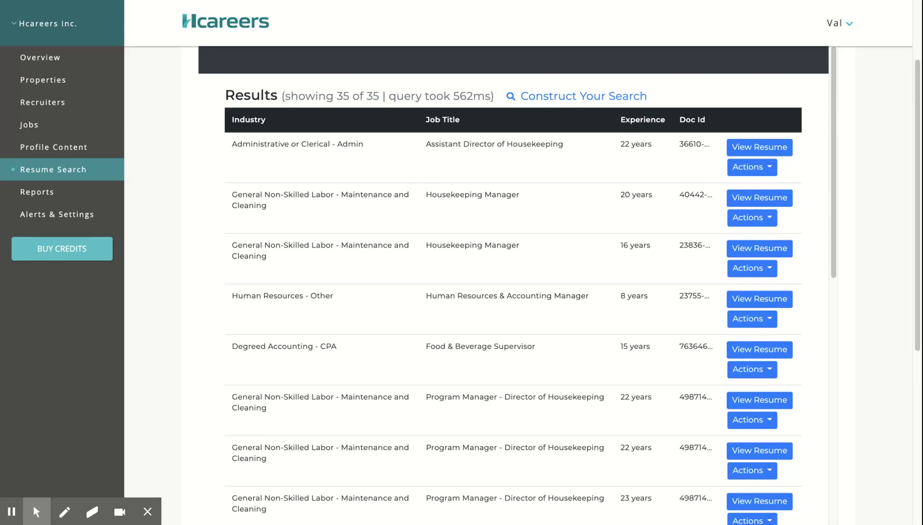
{"action": "left_click_drag", "start_coordinate": [287, 96], "coordinate": [378, 96]}
{"action": "left_click", "coordinate": [386, 147]}
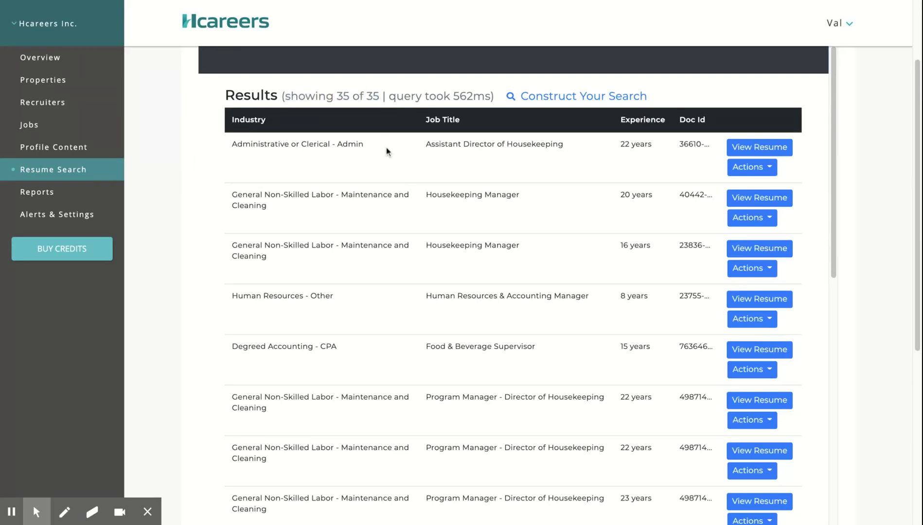